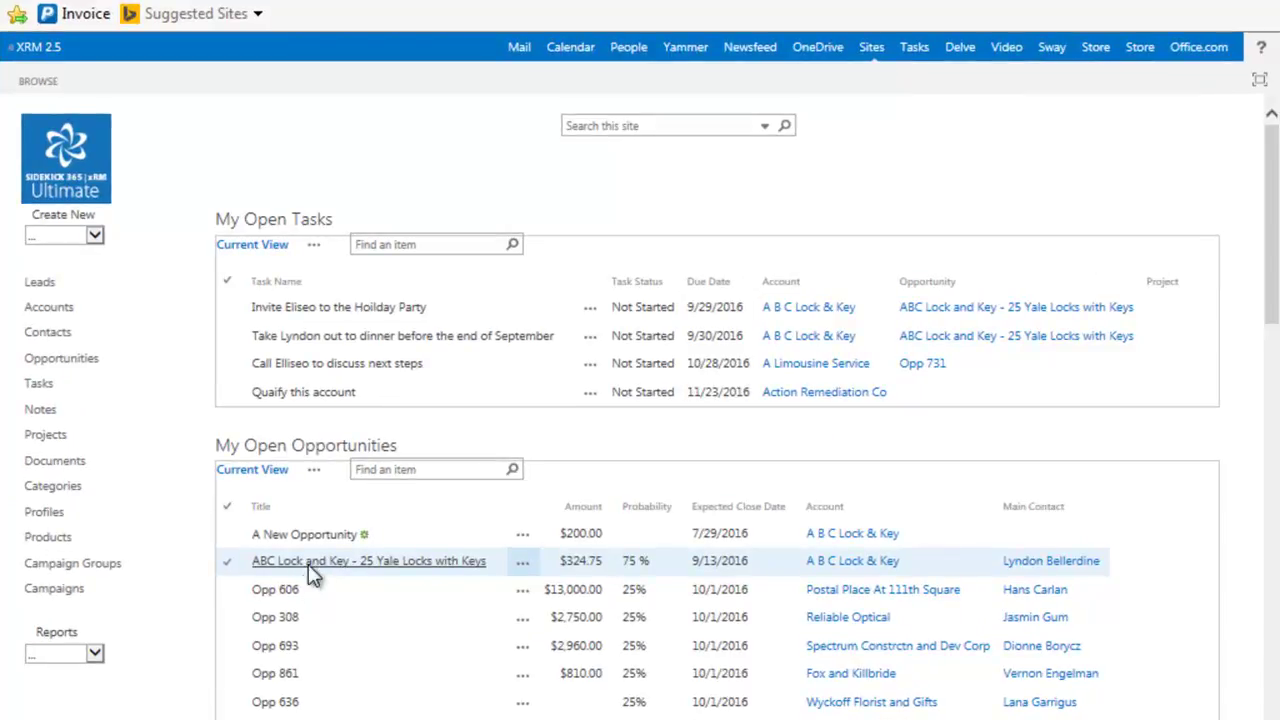
Open the 'ABC Lock and Key - 25 Yale Locks with Keys' opportunity from My Open Opportunities
left_click(308, 564)
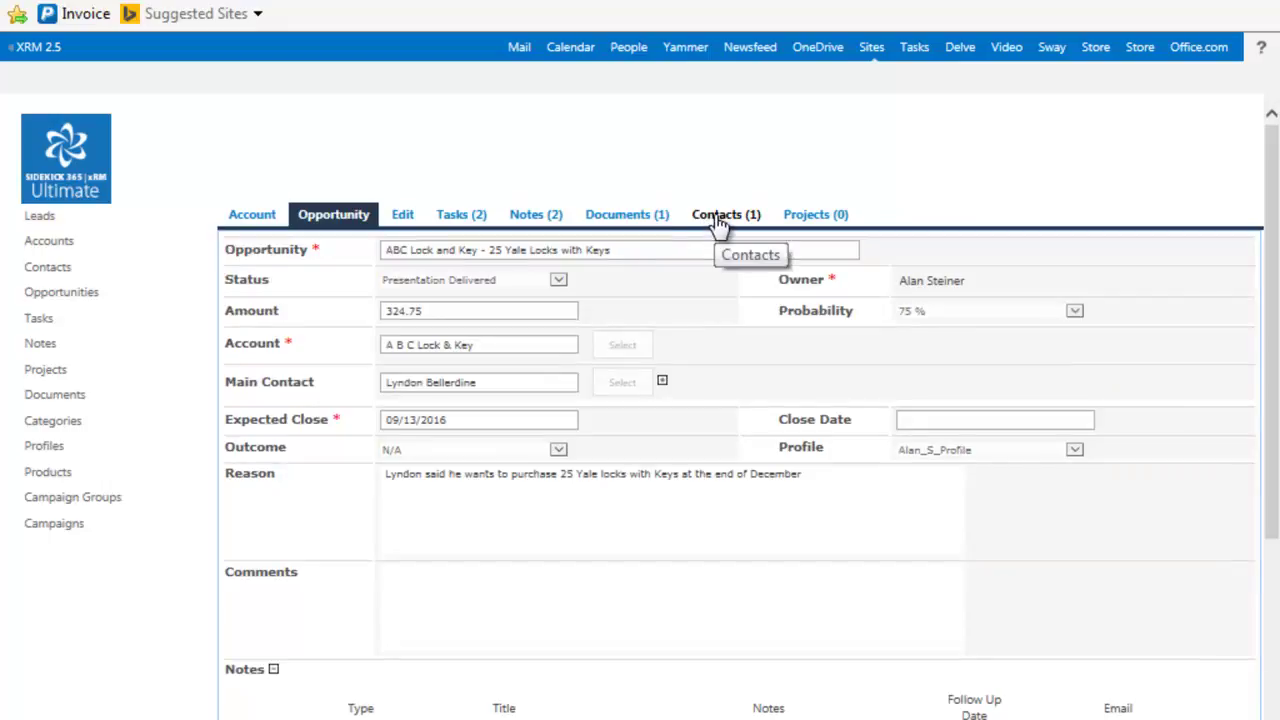
Show the opportunity's Contacts list, which holds one linked contact
left_click(726, 216)
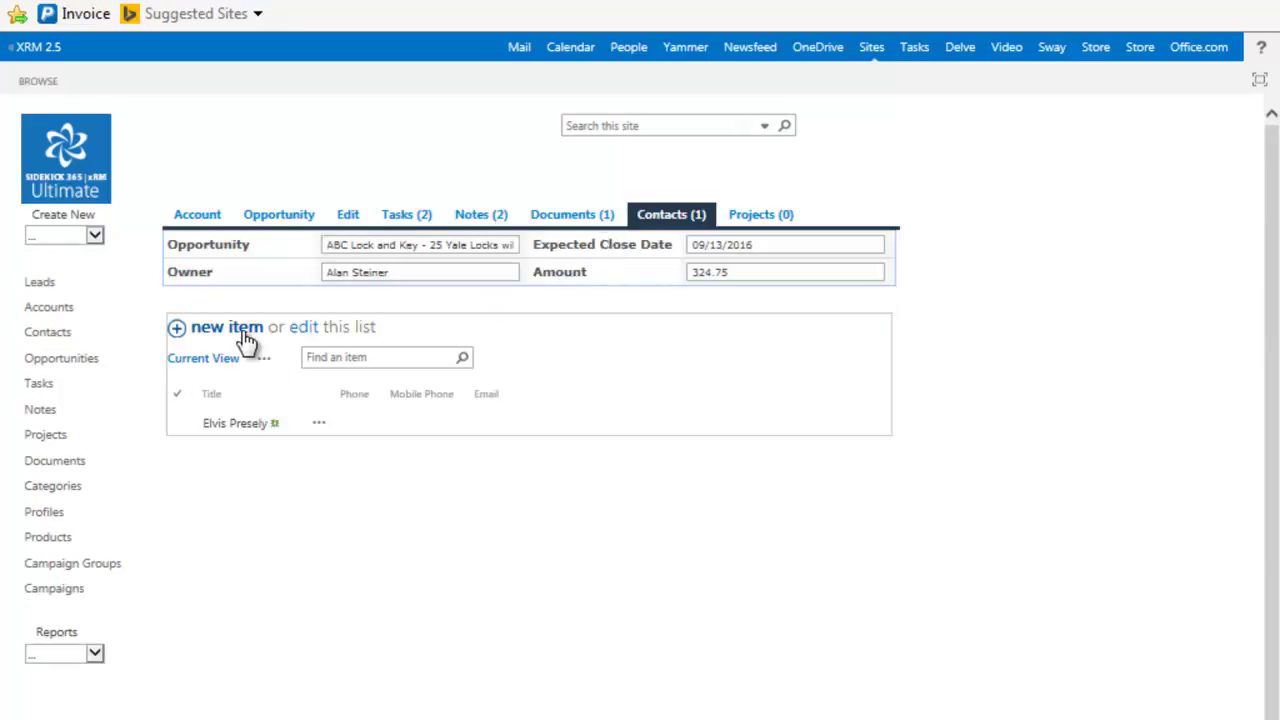
Link an existing contact from the contact picker as the opportunity's second contact
left_click(247, 341)
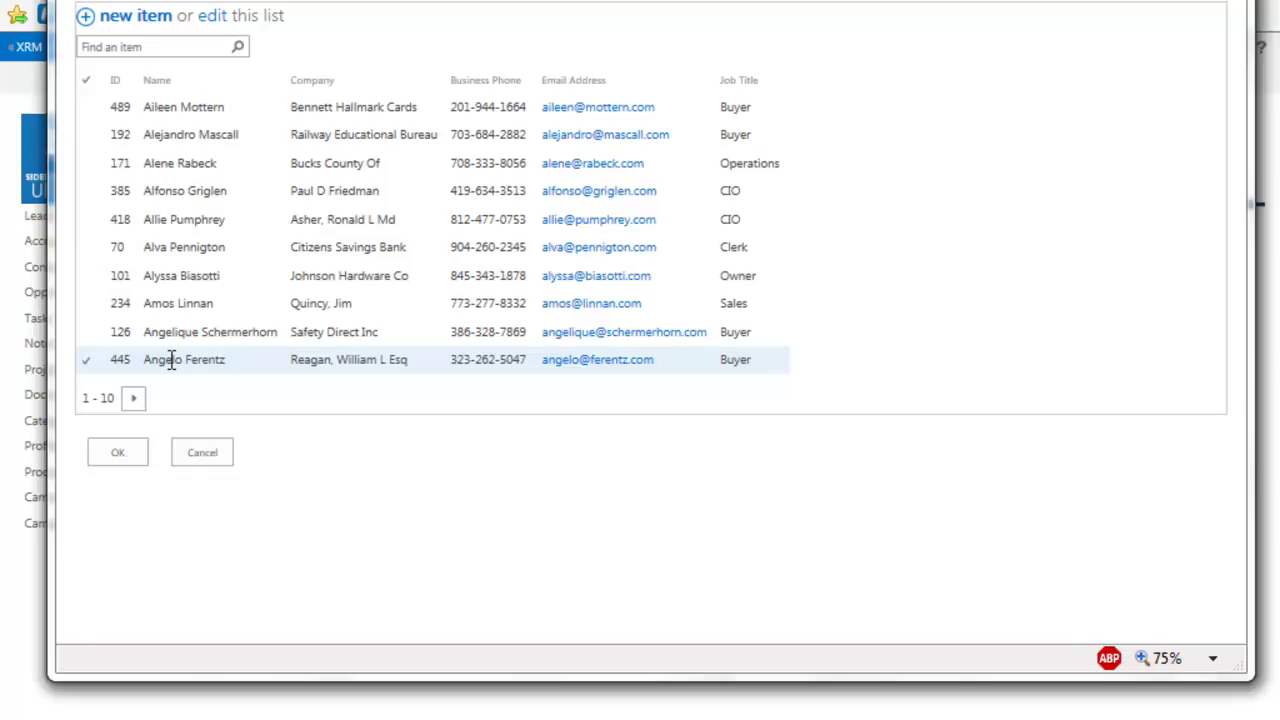
left_click(172, 362)
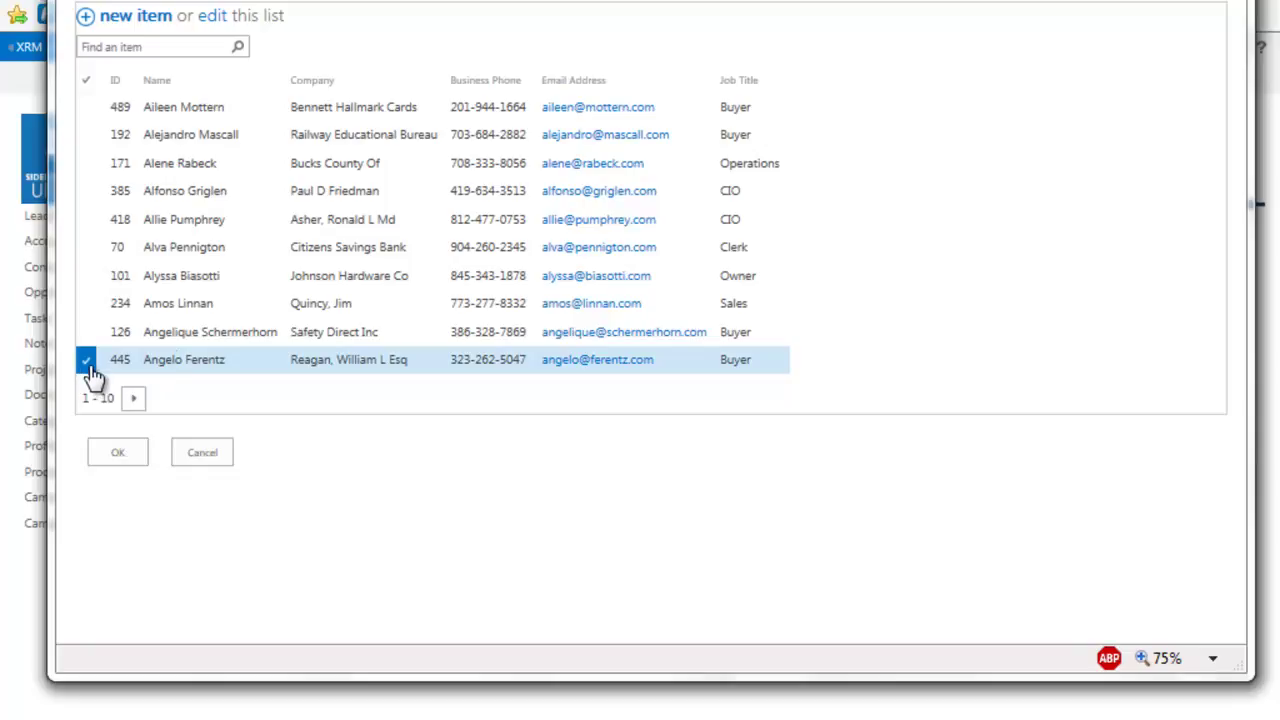
left_click(118, 456)
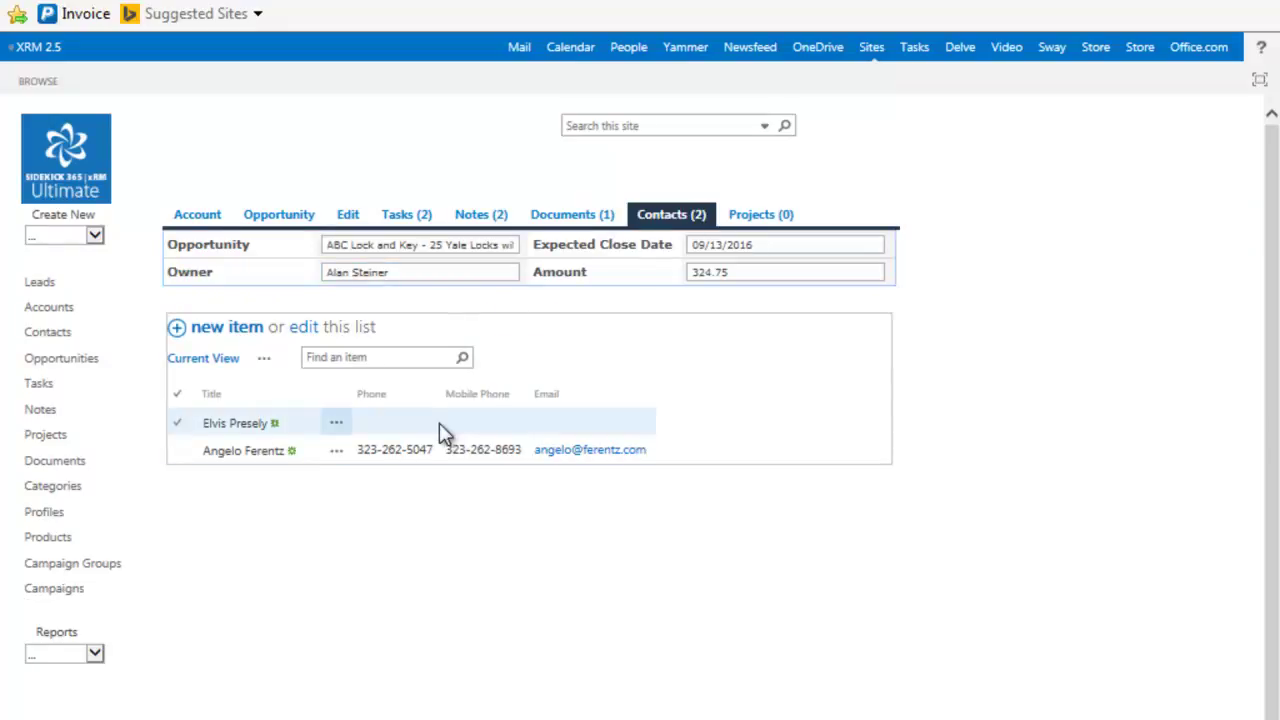
Create and save a new contact with job title 'Sales' and comment 'new guy' on the opportunity
left_click(226, 330)
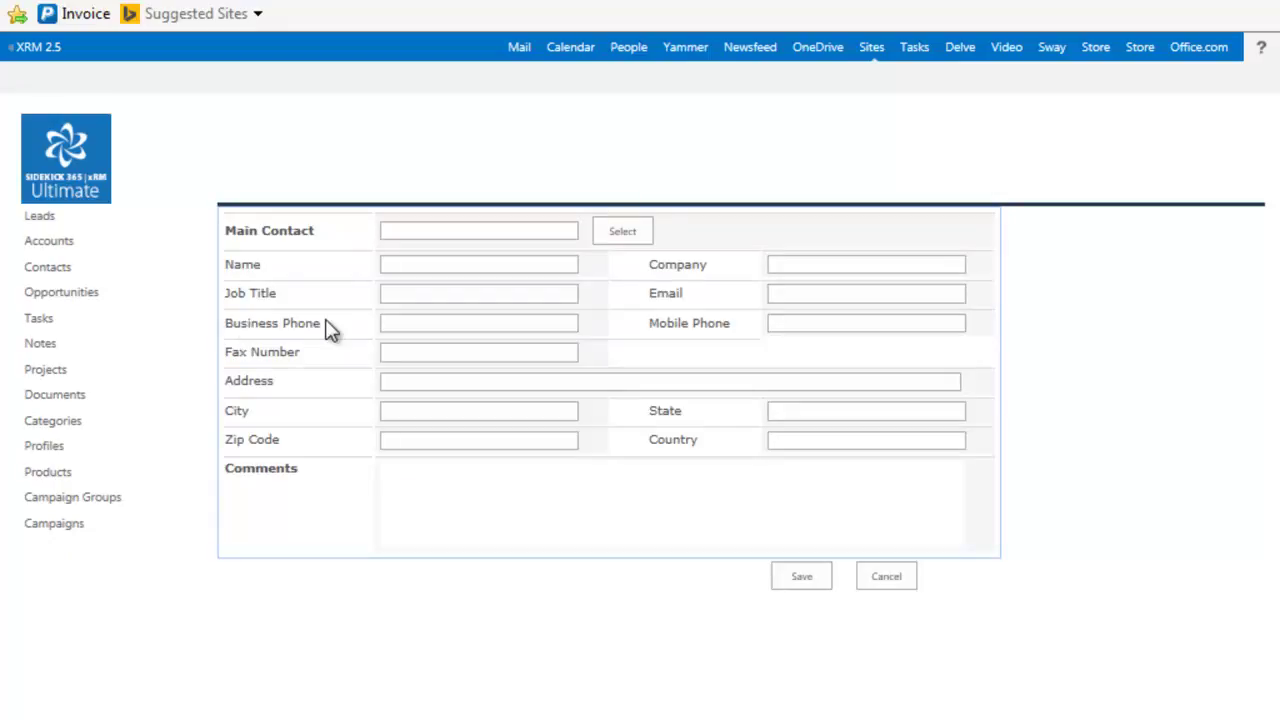
left_click(406, 262)
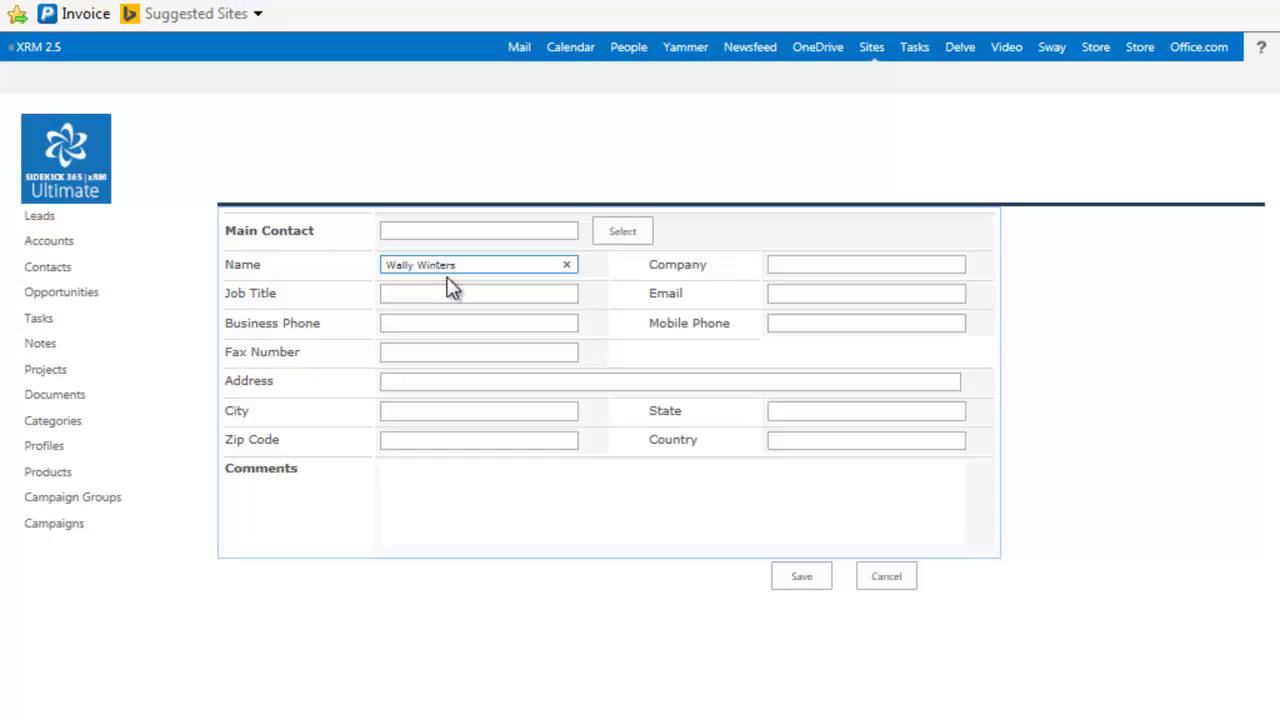
left_click(440, 293)
type("S")
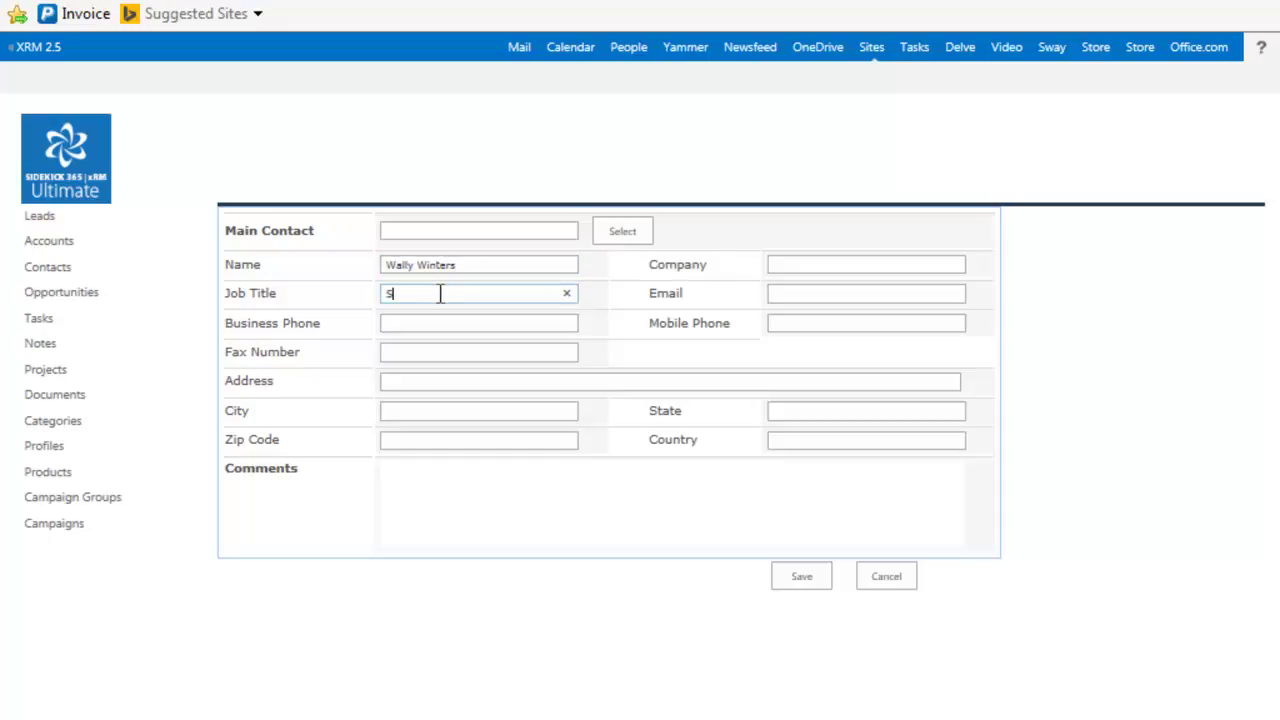
type("ales")
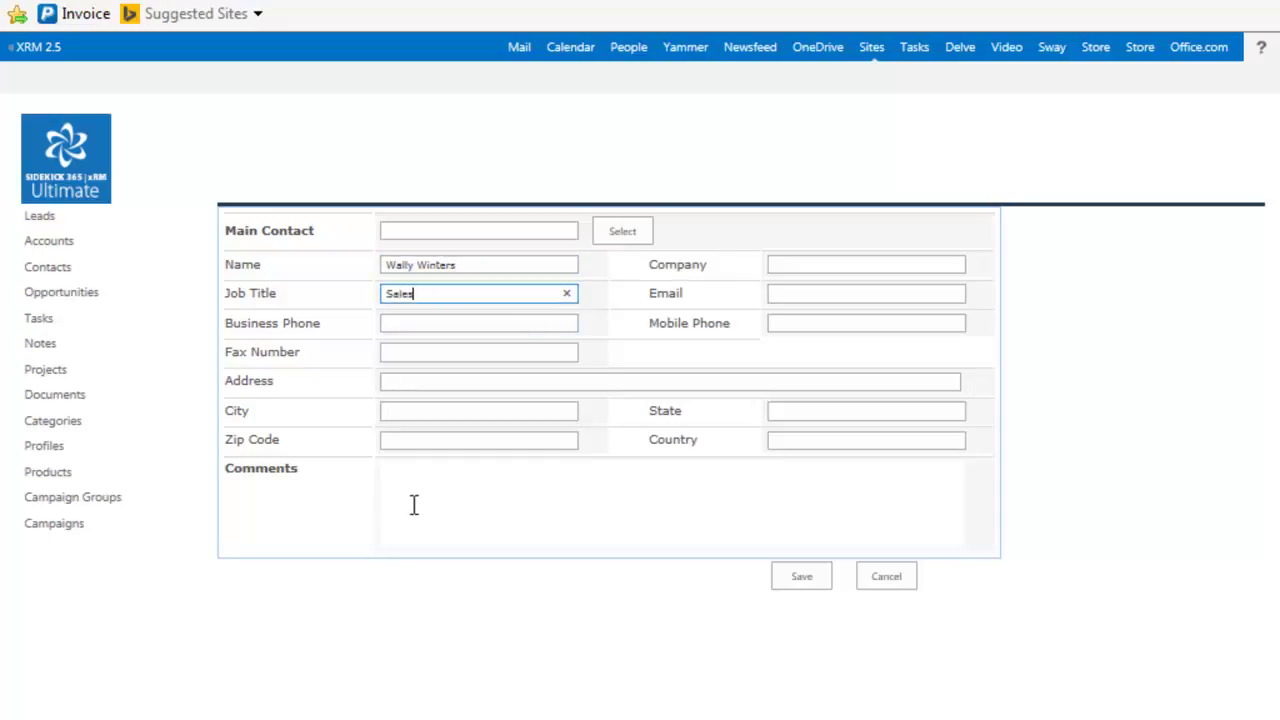
left_click(406, 488)
type("new g")
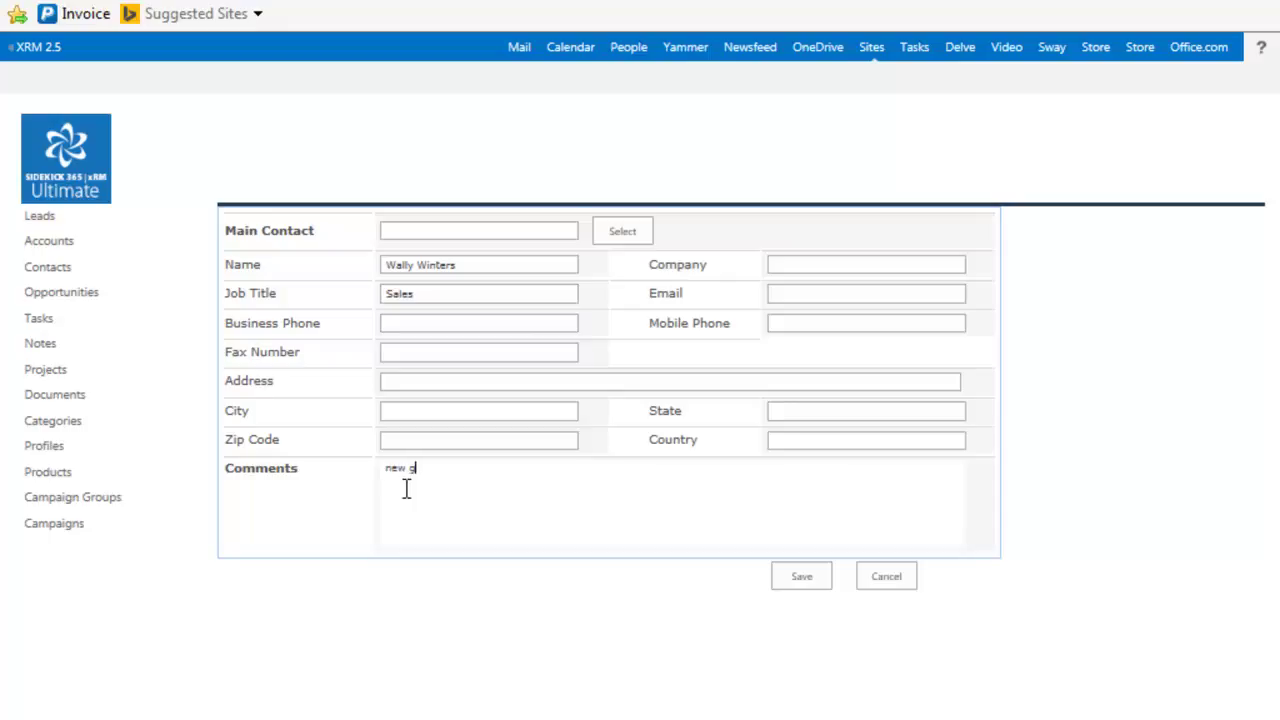
type("uy")
left_click(788, 577)
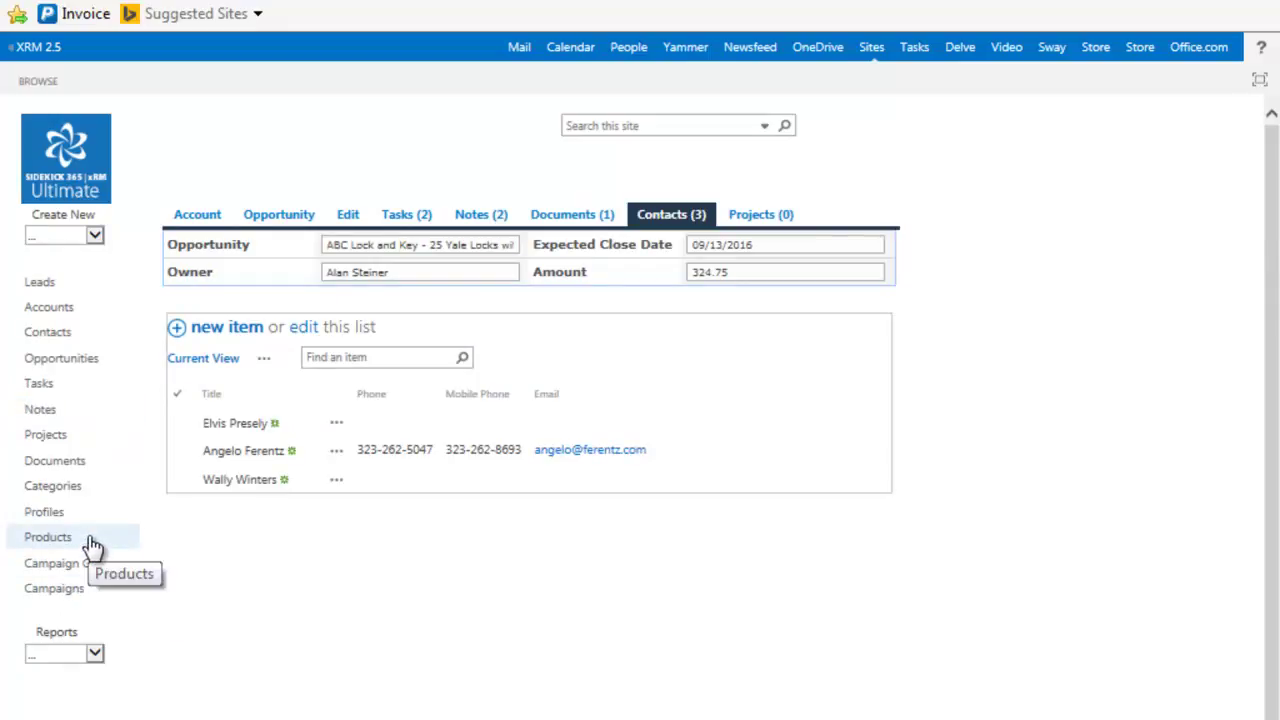
Filter the main Contacts list by Name to show only the newly created contact
left_click(55, 343)
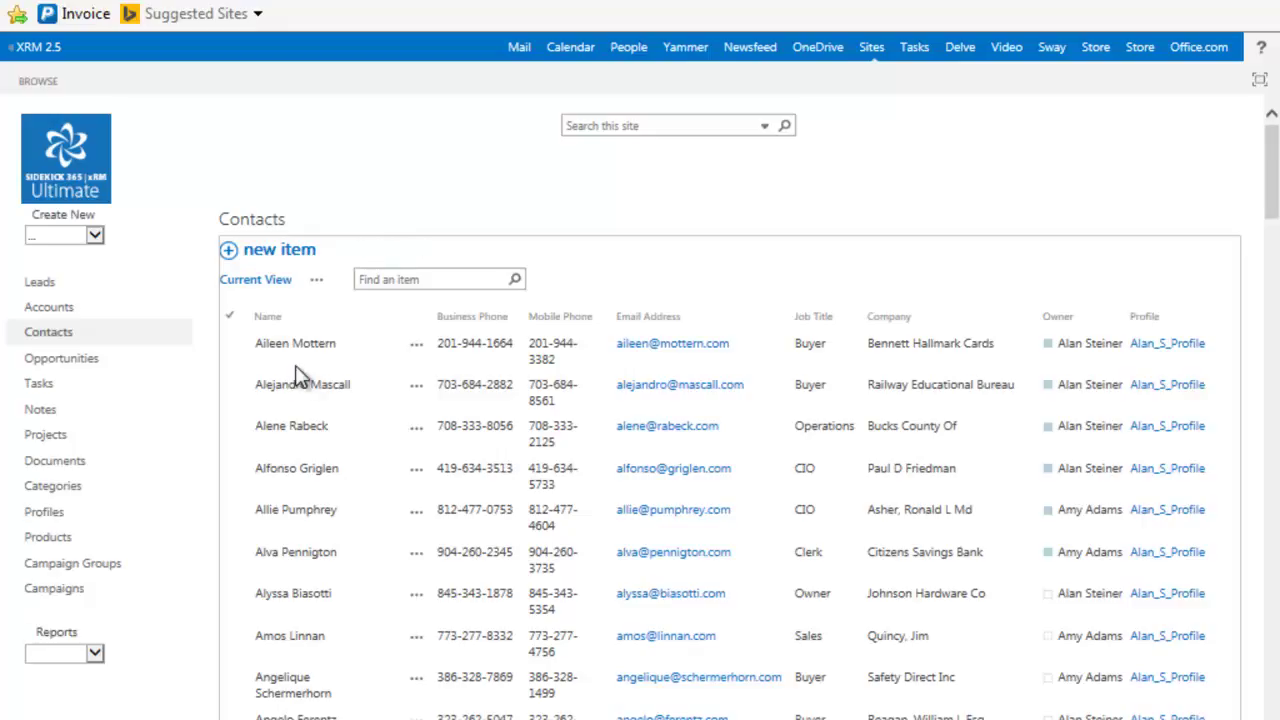
left_click(394, 322)
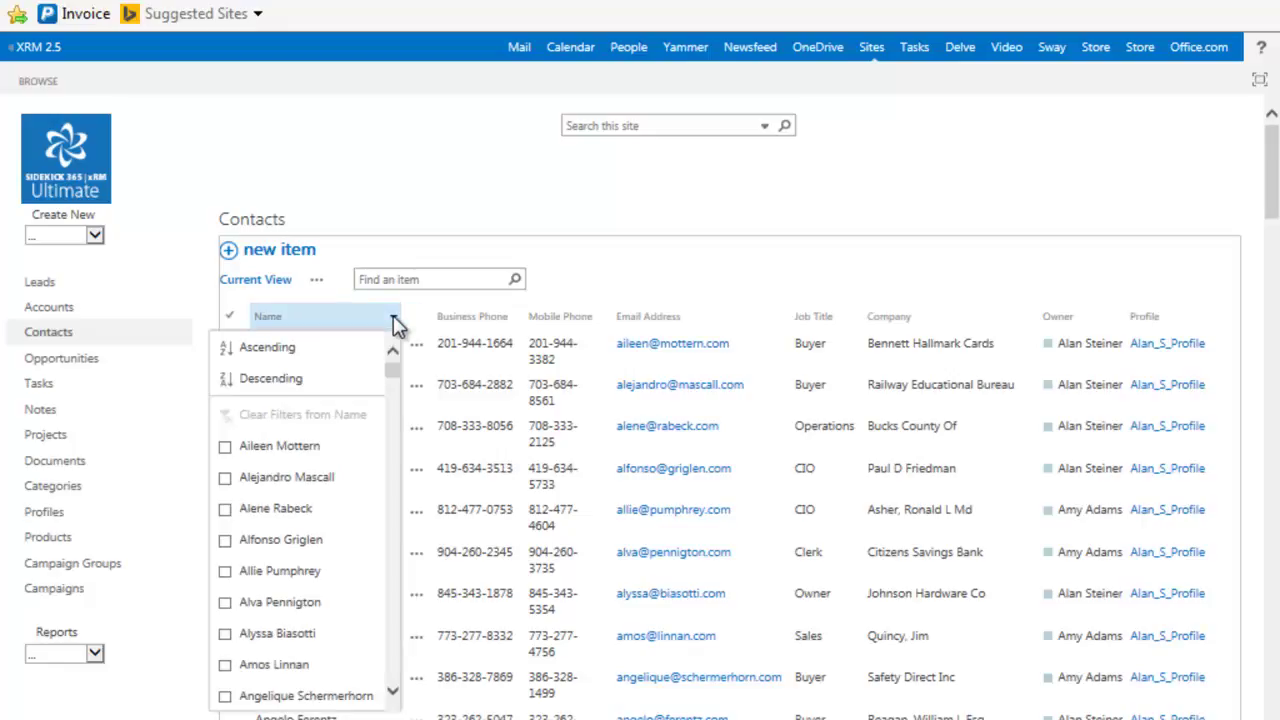
left_click_drag(396, 385, 398, 695)
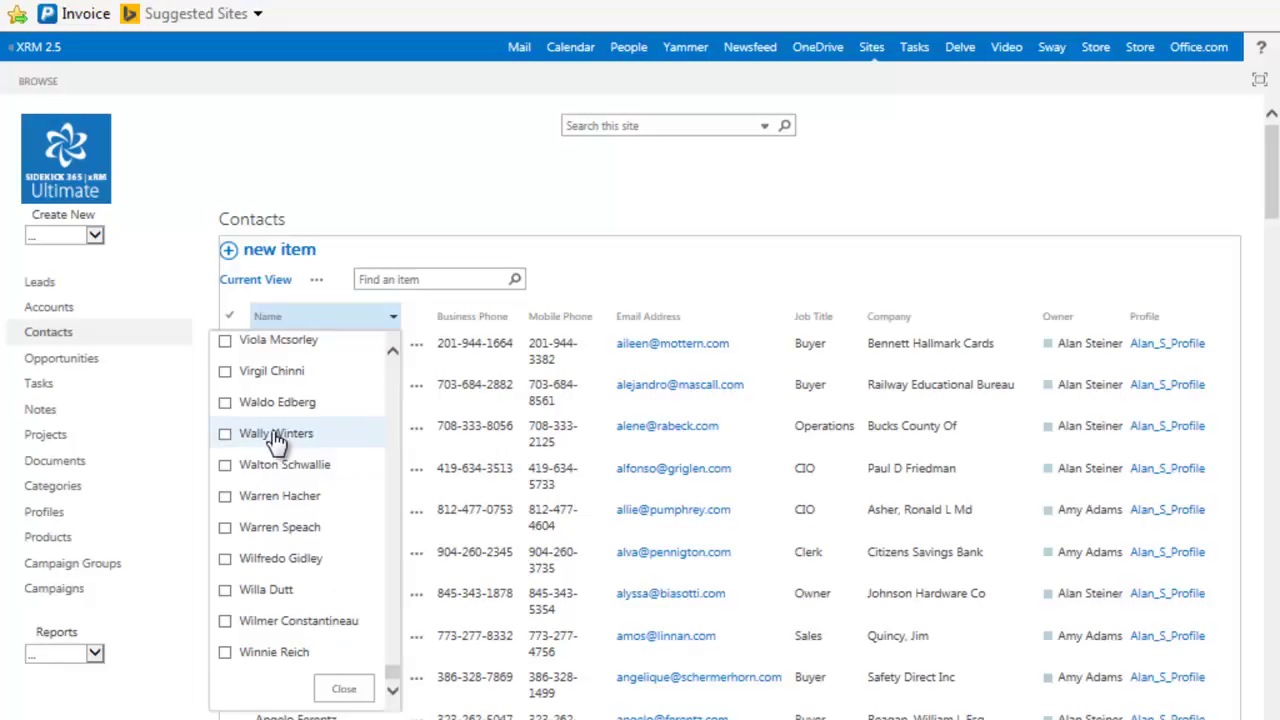
left_click(276, 438)
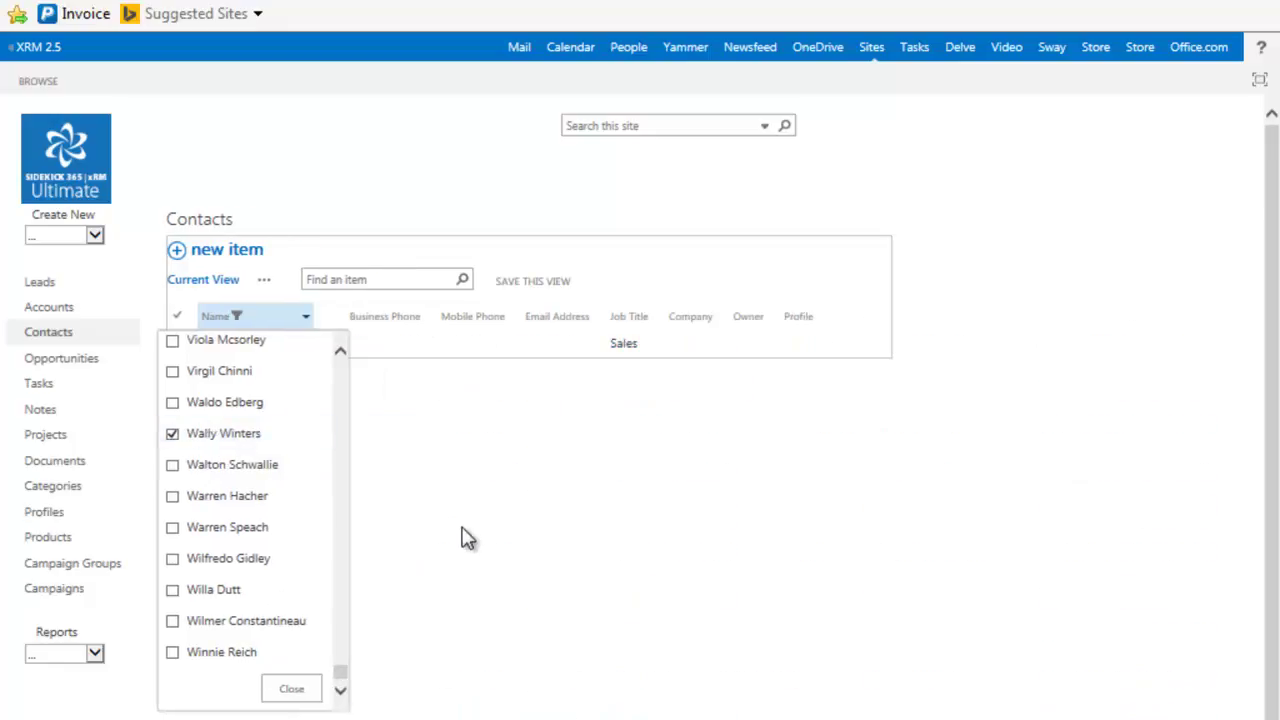
left_click(340, 390)
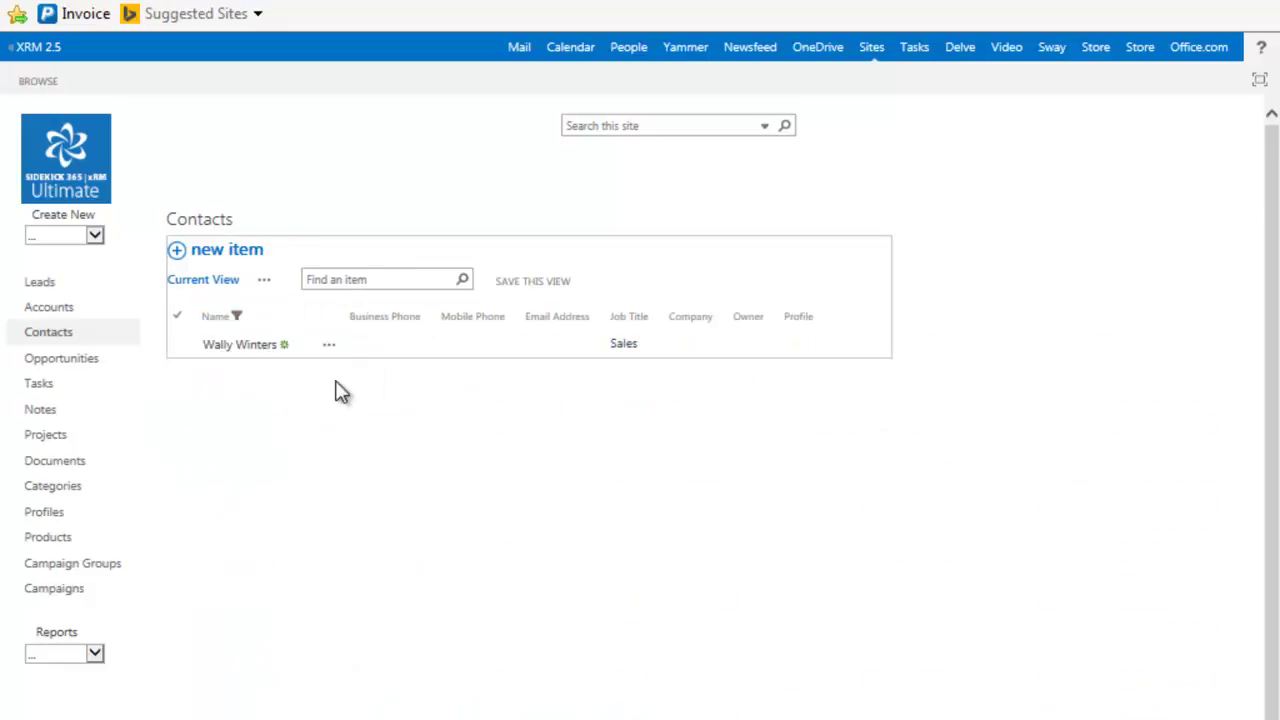
left_click(258, 343)
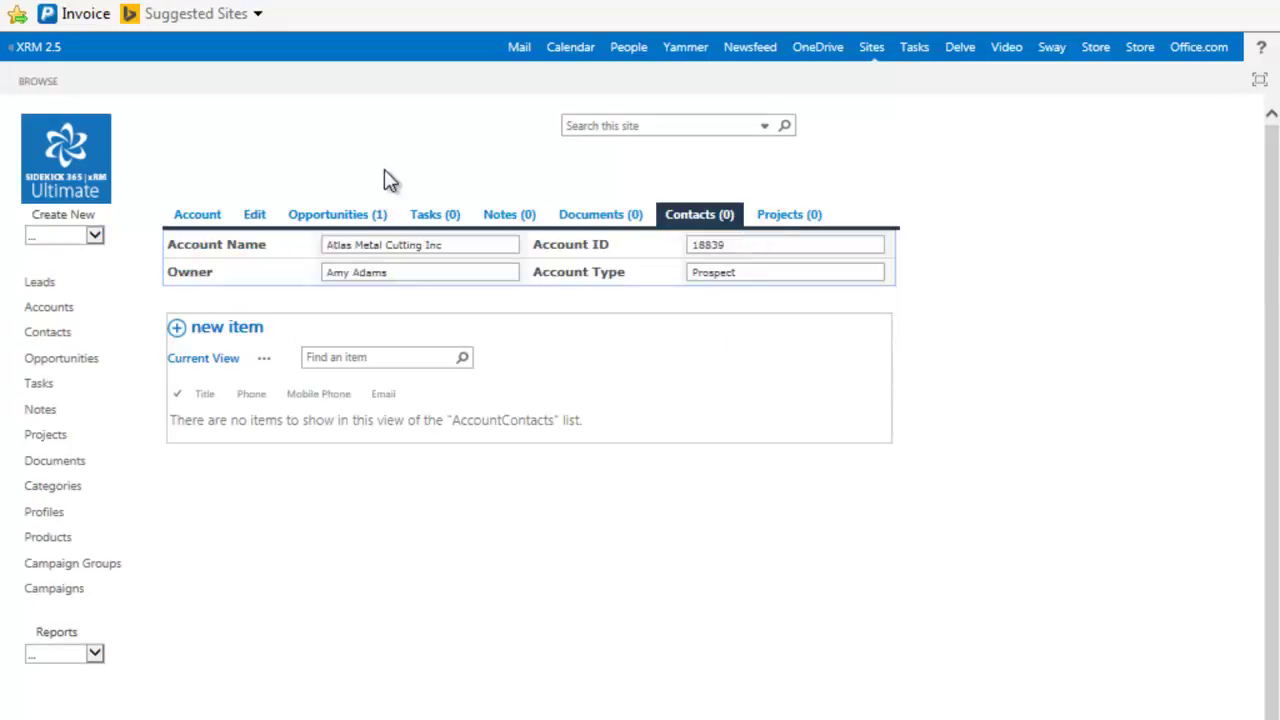
On a new account contact form, pick the new Sales contact via the Name-filtered picker
left_click(229, 341)
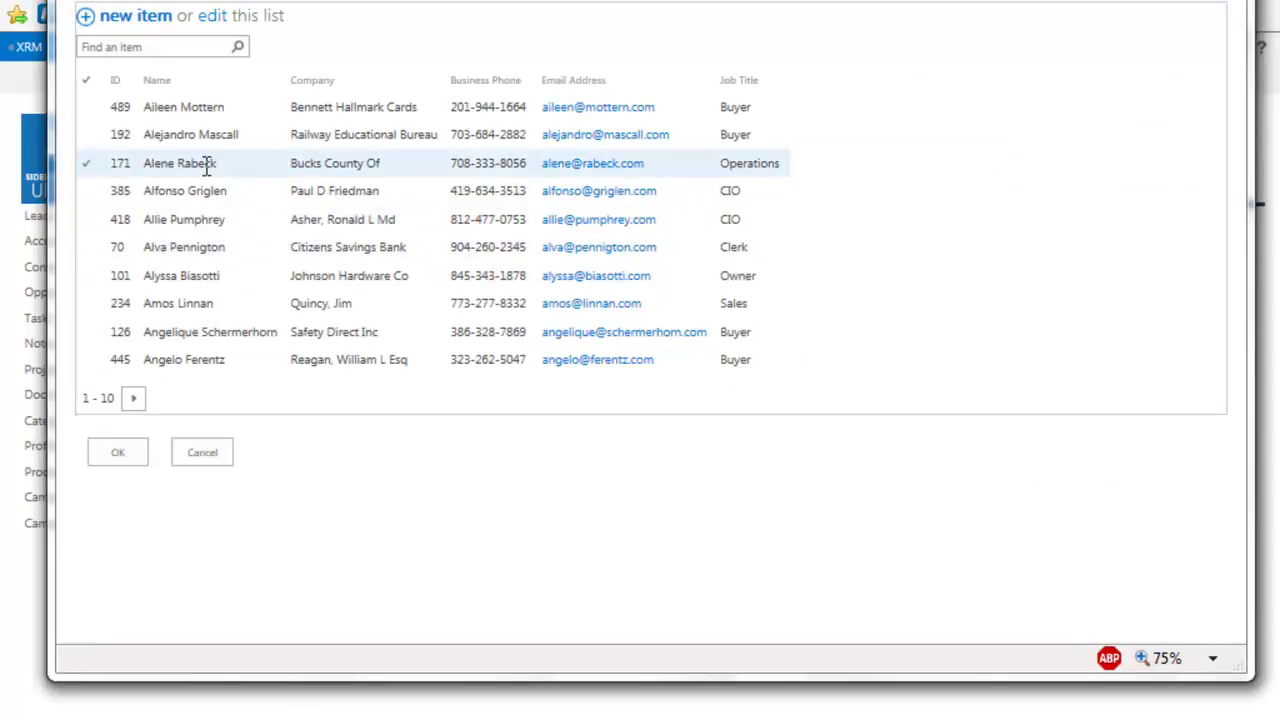
left_click(280, 82)
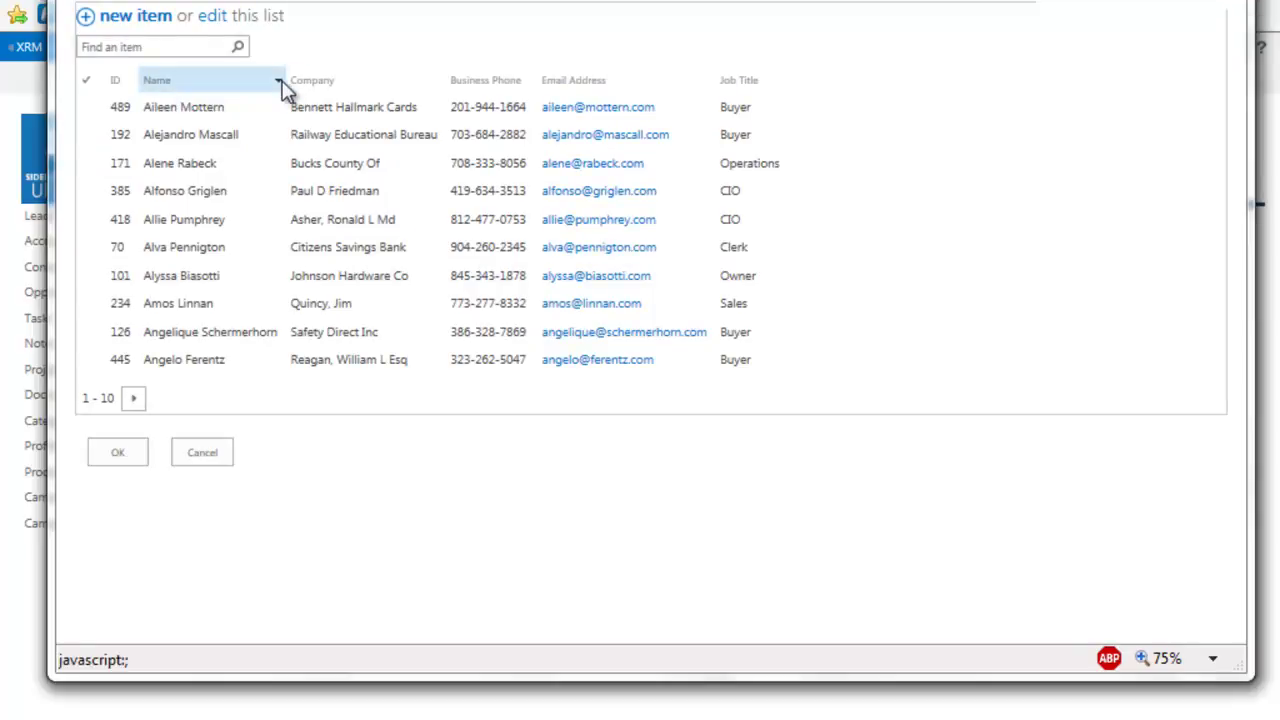
left_click(283, 88)
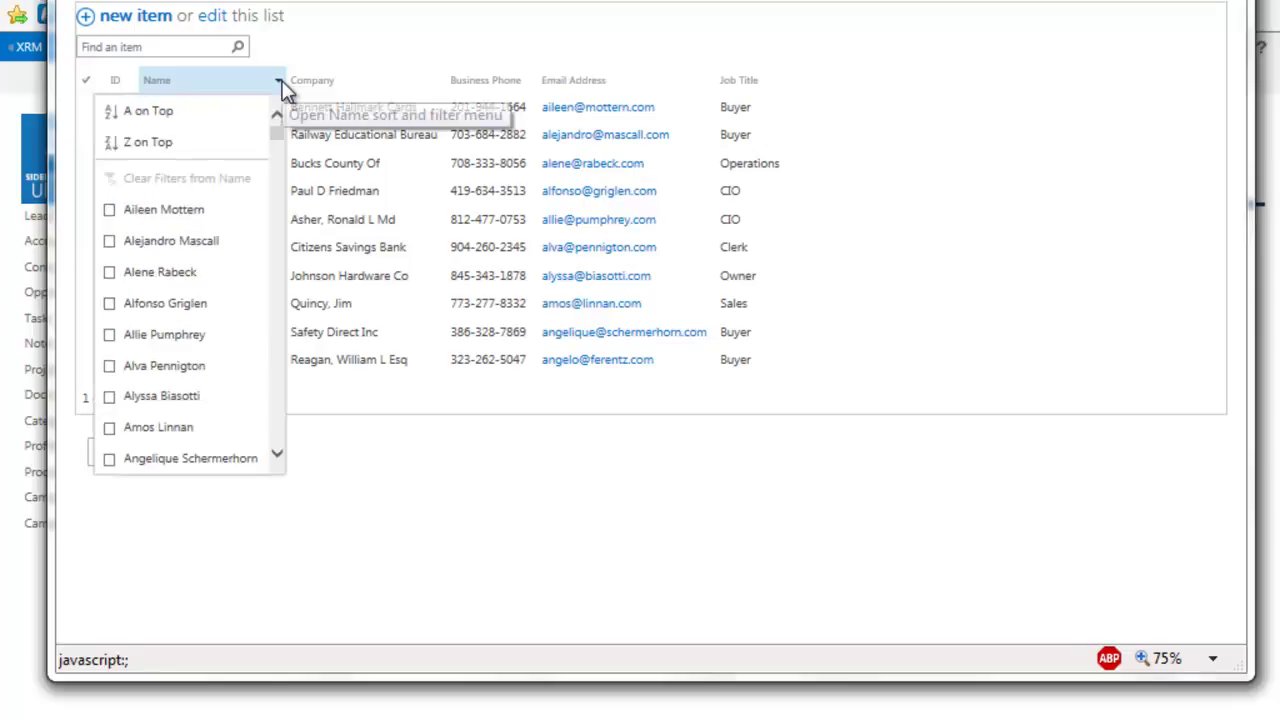
mouse_move(277, 140)
left_mouse_down()
mouse_move(310, 345)
mouse_move(287, 448)
left_mouse_up()
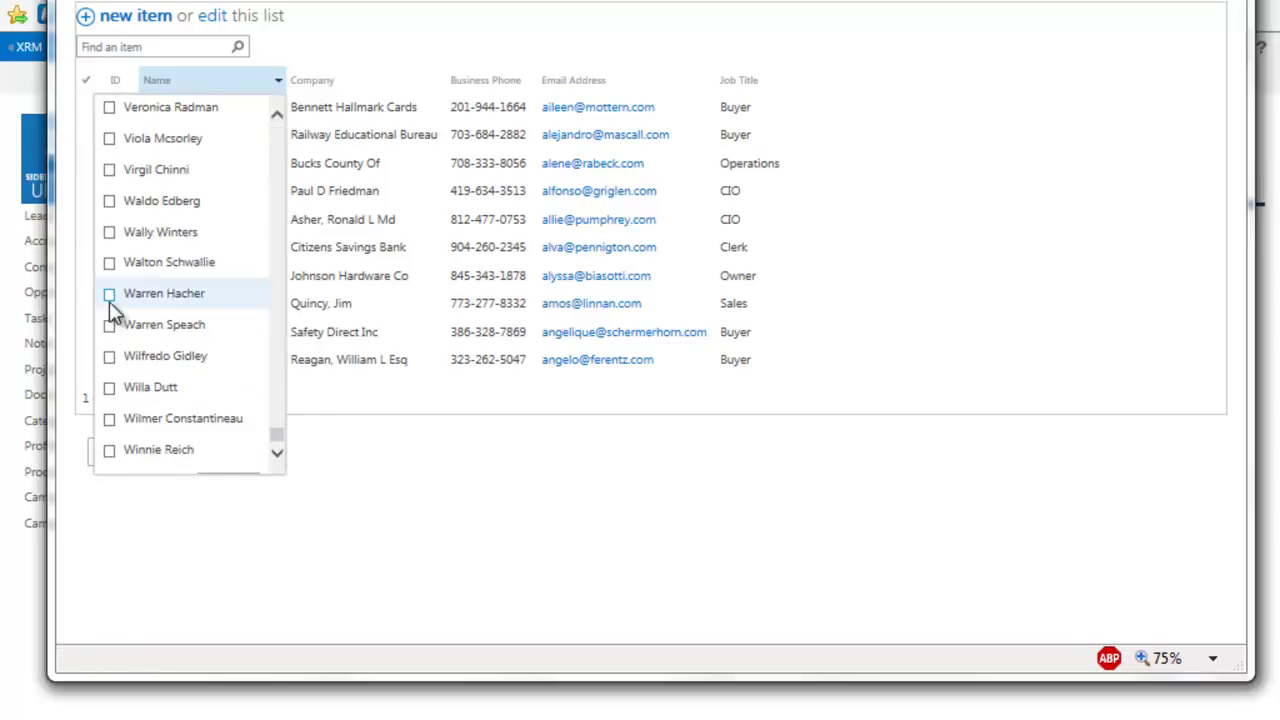
left_click(109, 232)
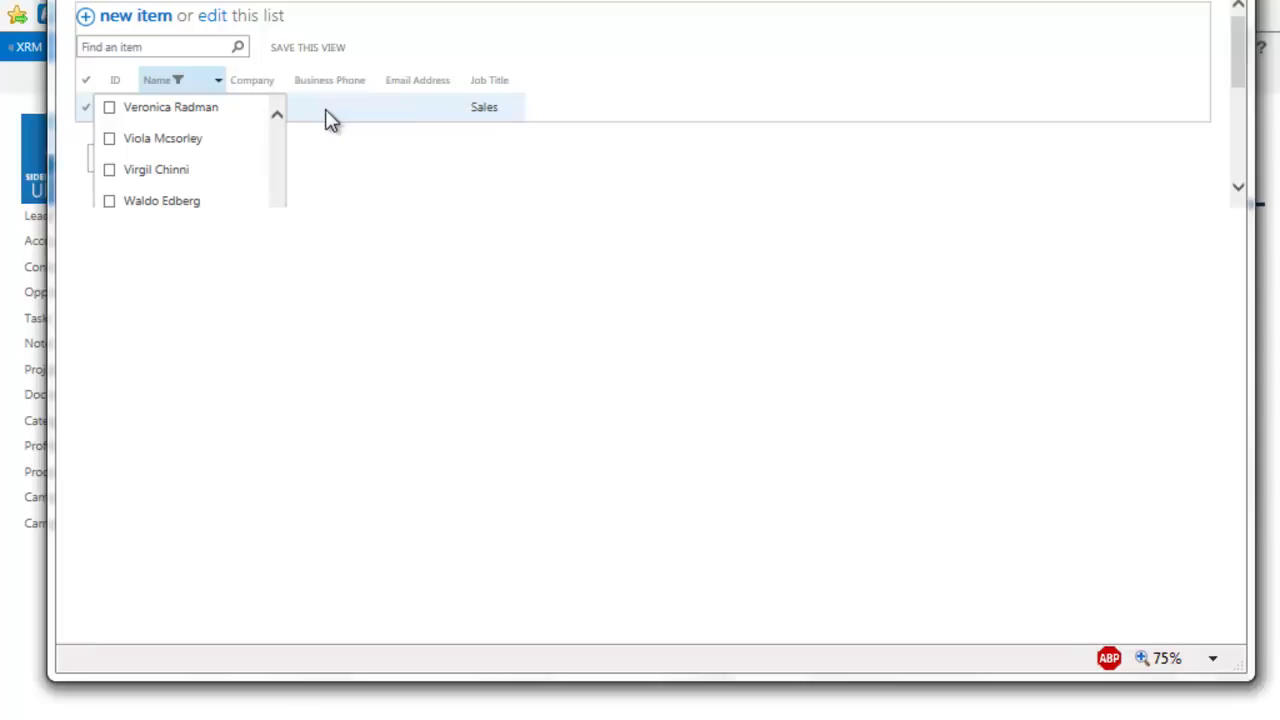
left_click(193, 110)
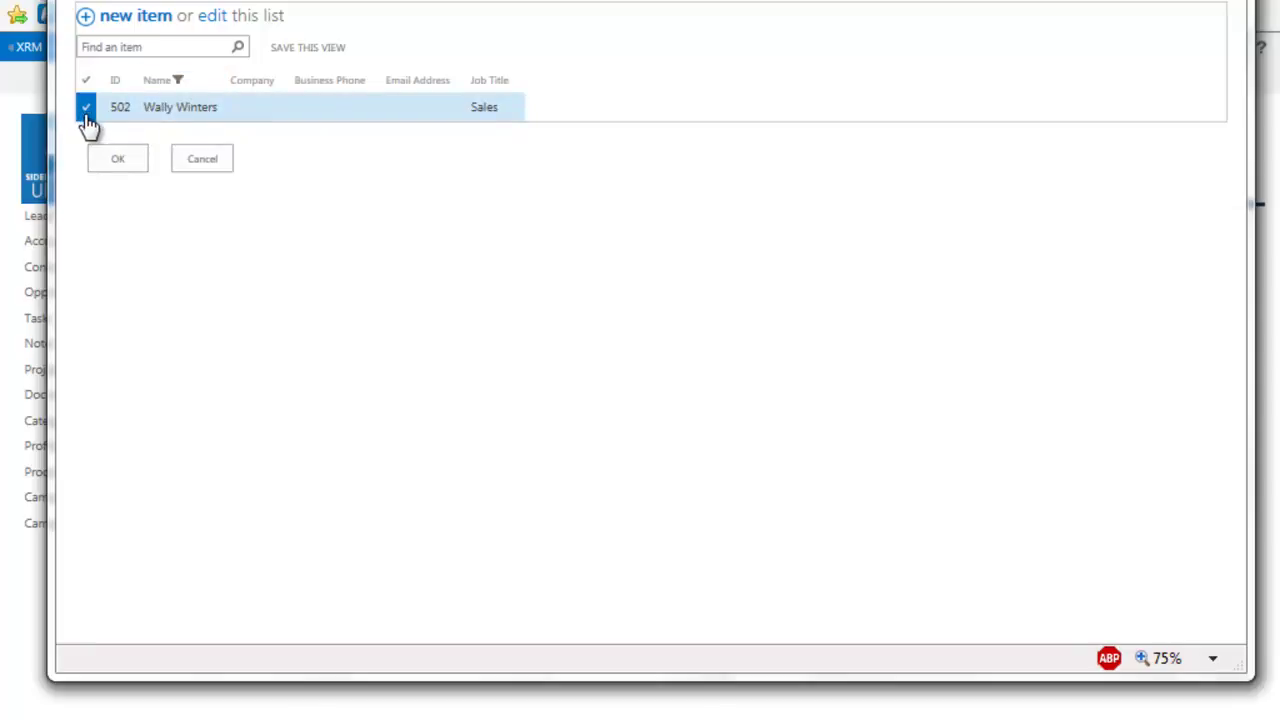
left_click(124, 162)
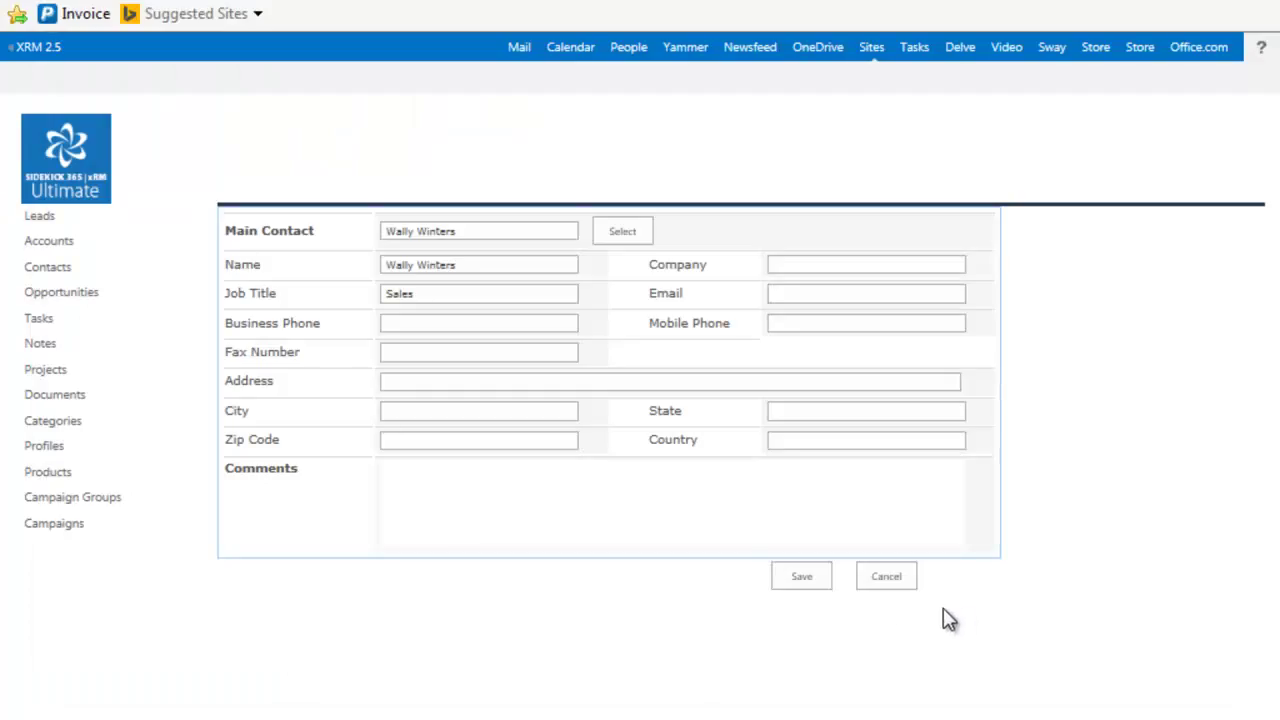
Save the contact to Atlas Metal Cutting Inc and return to the home page
left_click(810, 578)
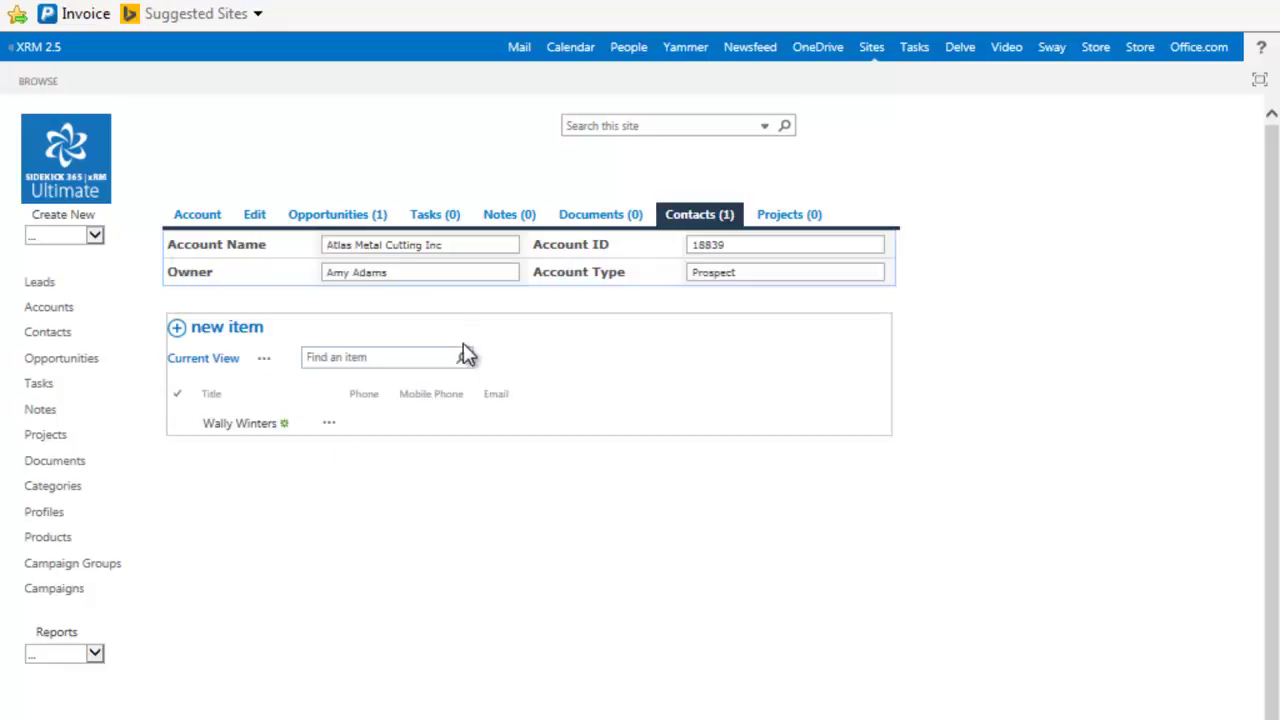
left_click(54, 167)
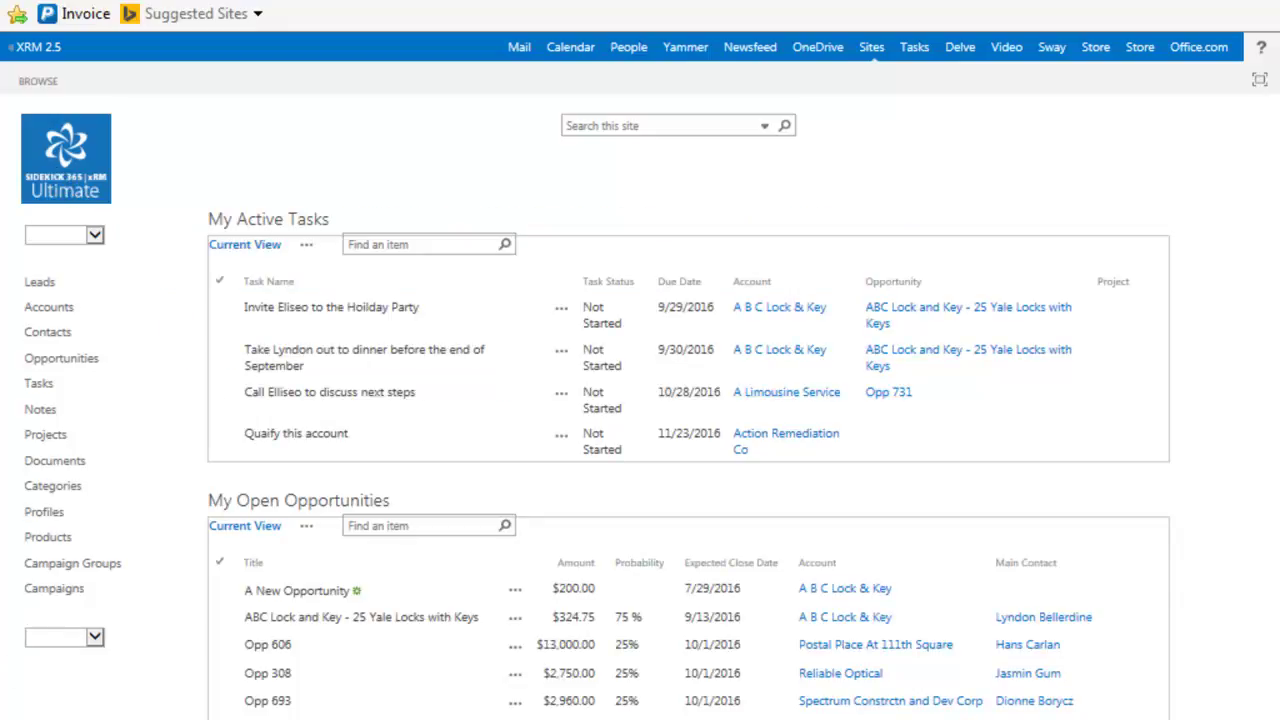
key("super")
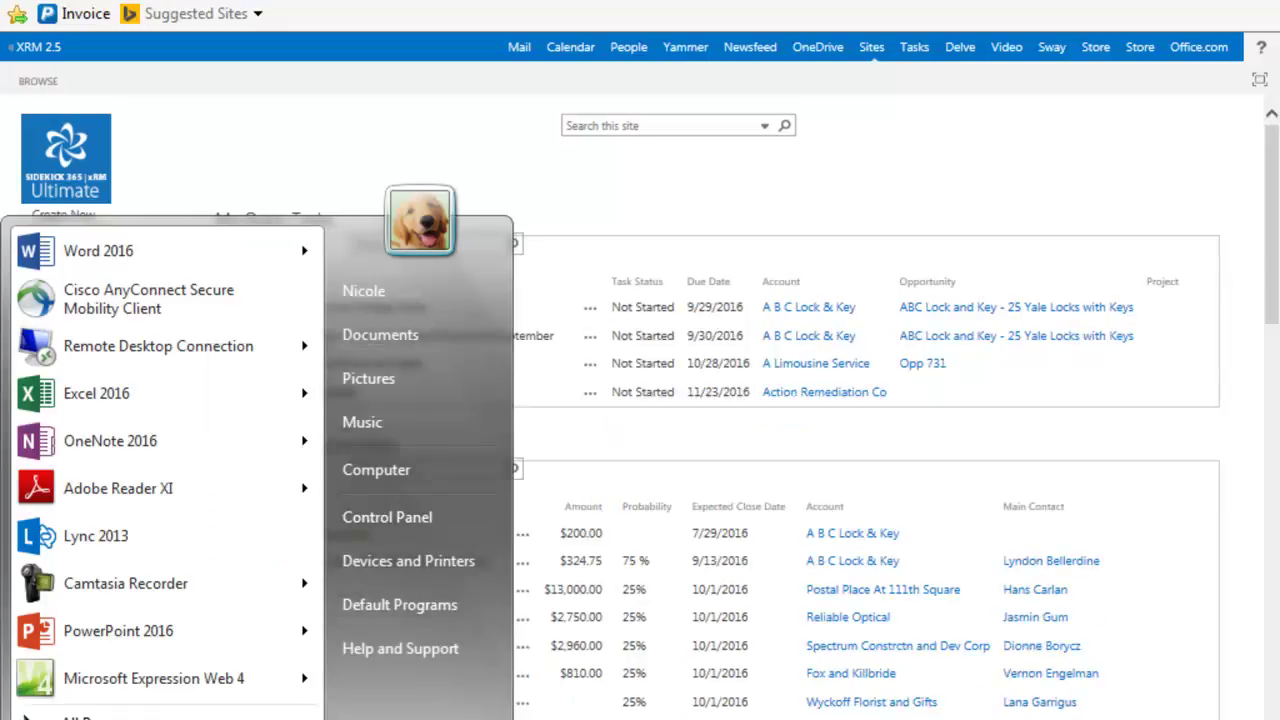
left_click(919, 145)
left_click(1262, 2)
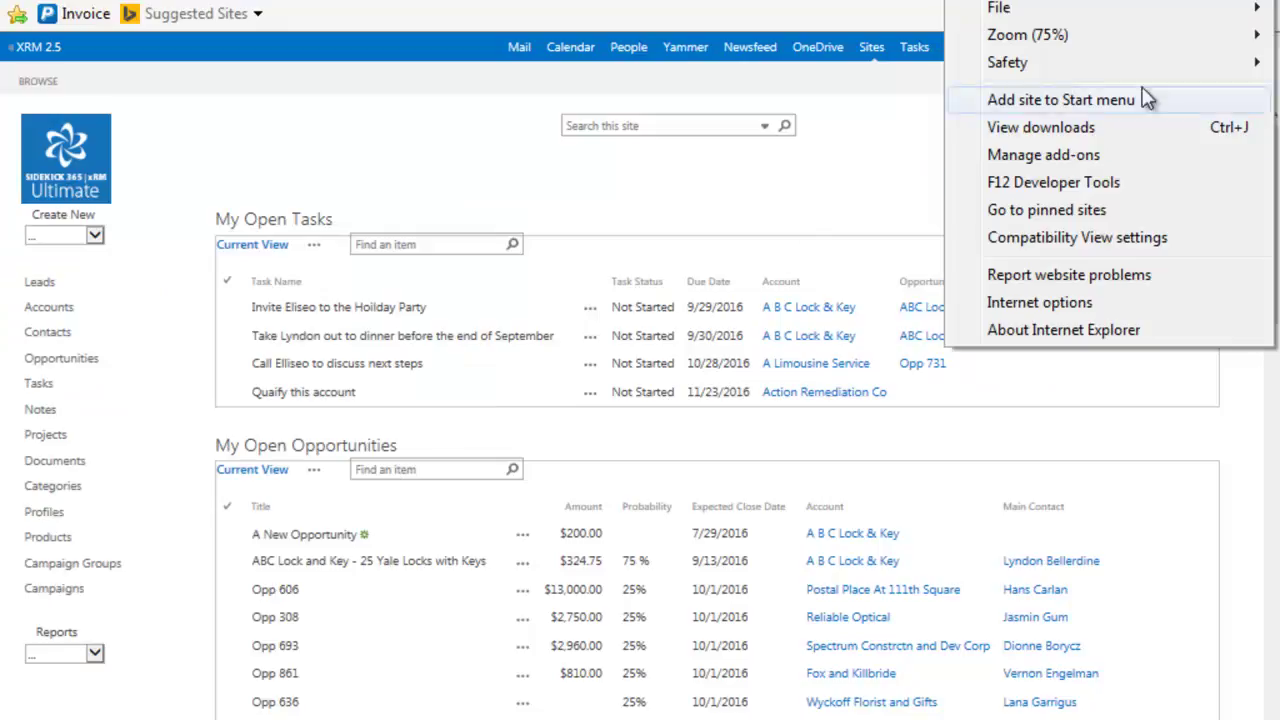
left_click(1075, 331)
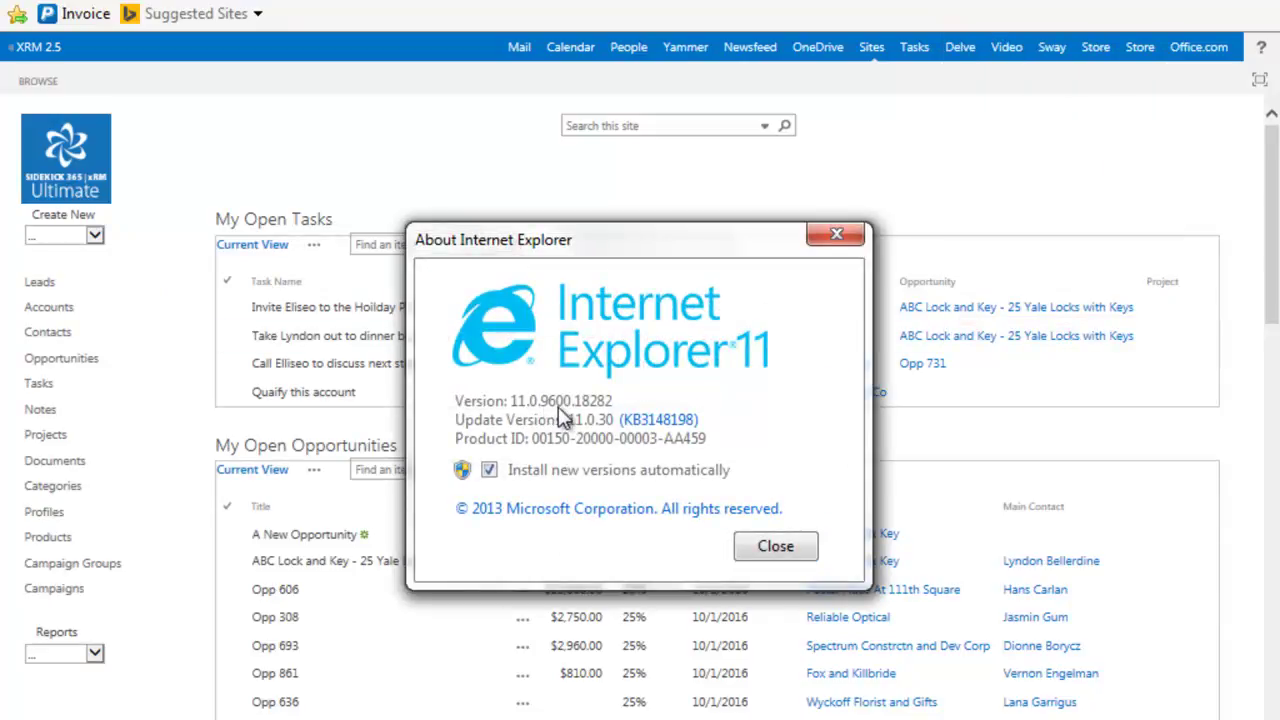
left_click(836, 238)
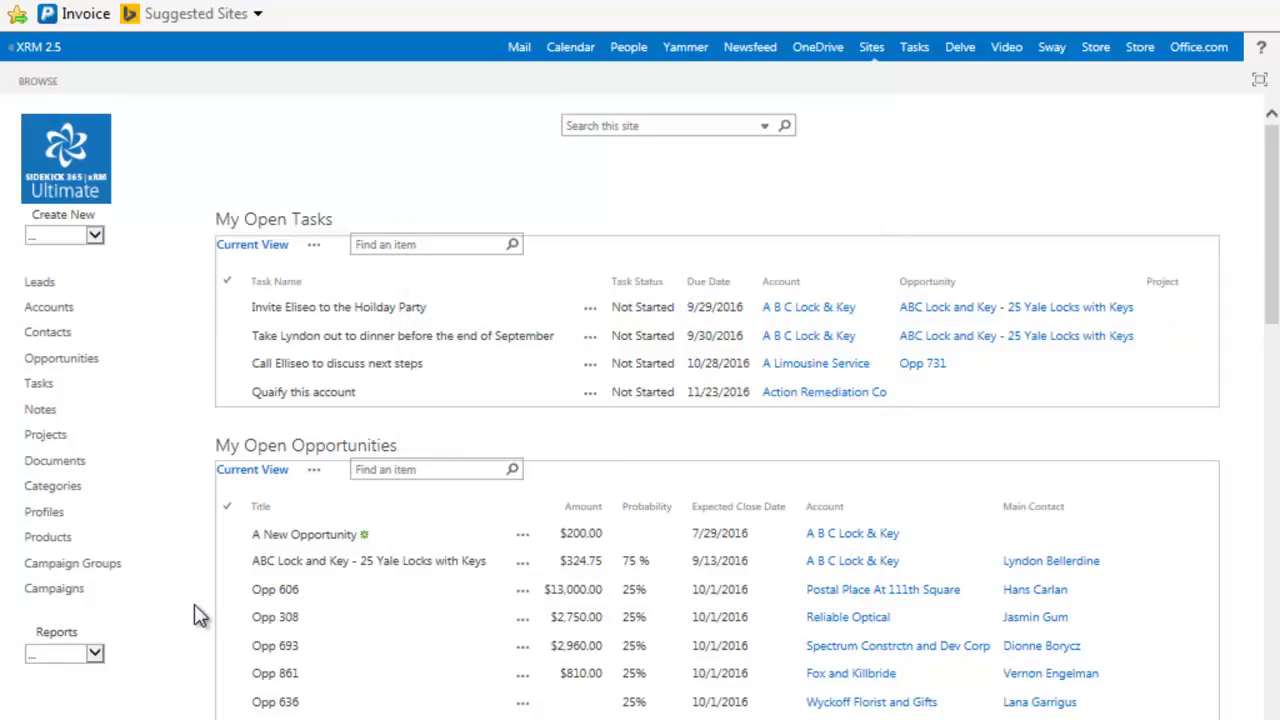